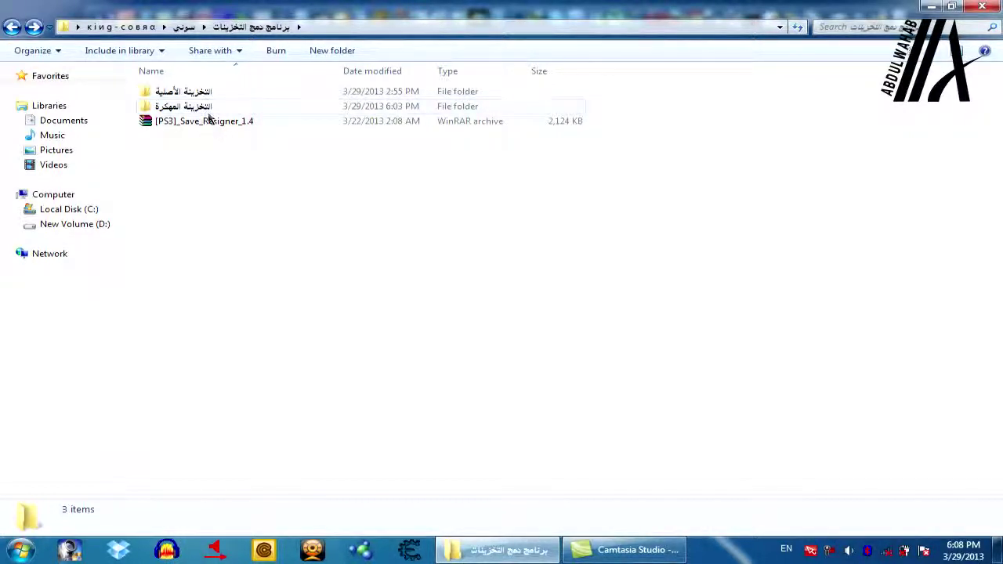
- Extract the [PS3]_Save_Resigner_1.4 archive into a folder of the same name beside it
{"action": "right_click", "coordinate": [202, 123]}
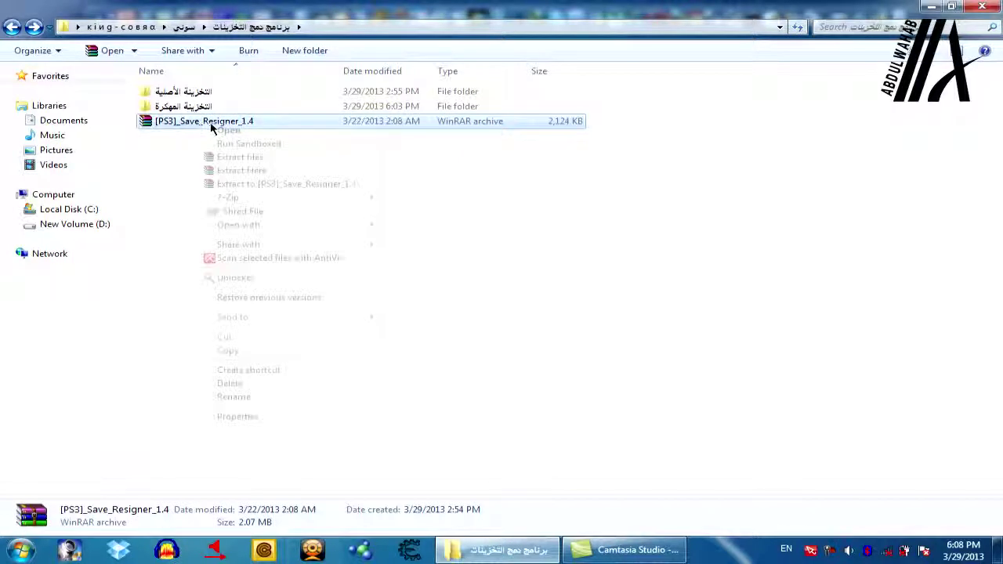
{"action": "left_click", "coordinate": [253, 159]}
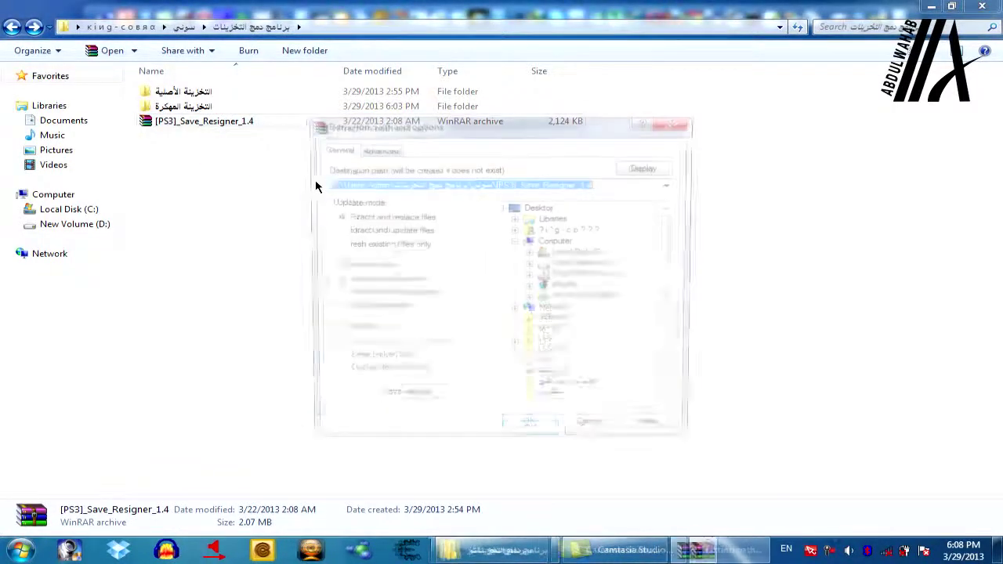
{"action": "left_click", "coordinate": [521, 430]}
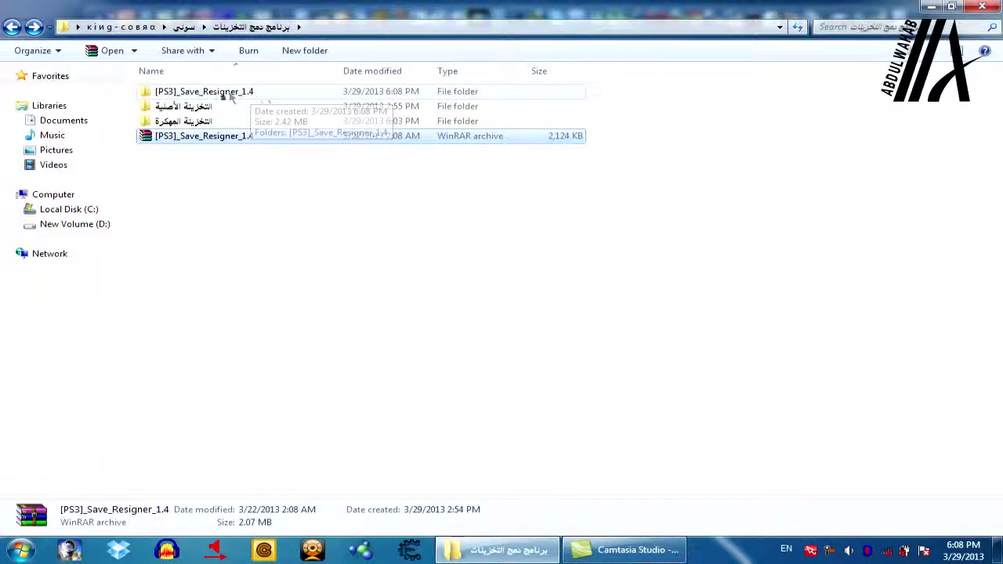
- Open the extracted [PS3]_Save_Resigner_1.4 folder and its subfolder, and launch the [PS3] Save Resigner 1.4 application
{"action": "double_click", "coordinate": [275, 91]}
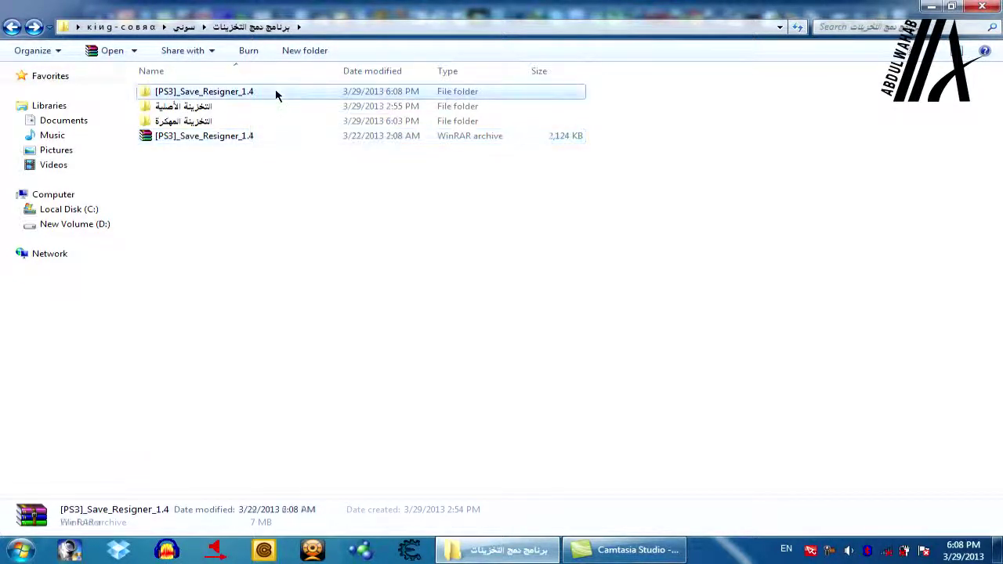
{"action": "double_click", "coordinate": [235, 93]}
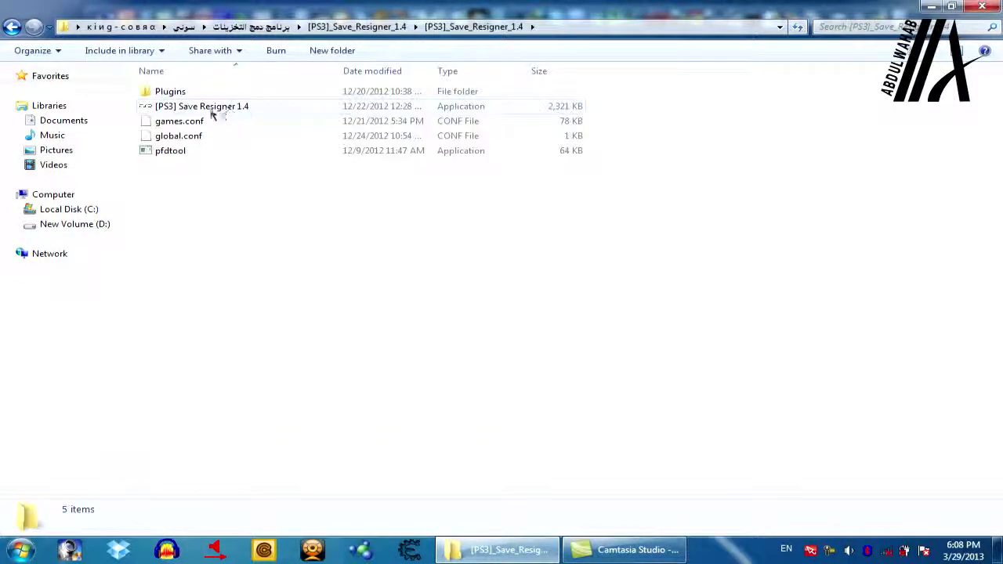
{"action": "left_click", "coordinate": [179, 109]}
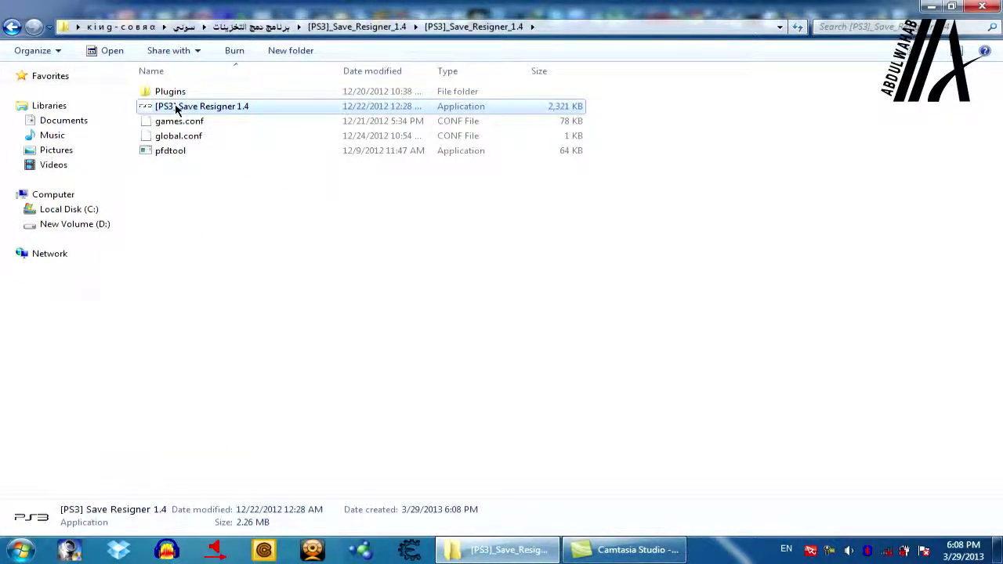
{"action": "double_click", "coordinate": [177, 109]}
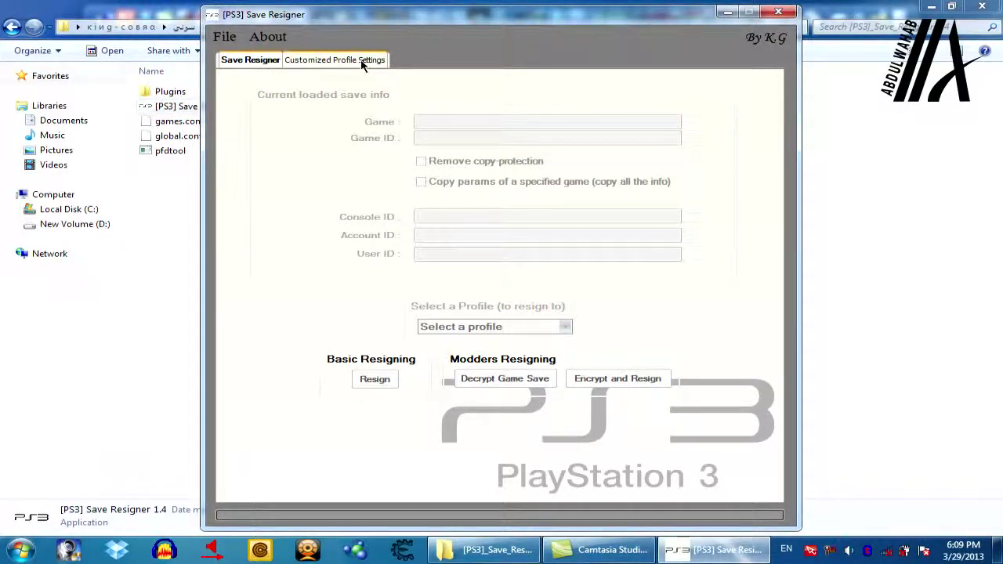
- Examine the public keys in the customized profile settings, from the SySCON Manager key to the fallback disc hash key
{"action": "left_click", "coordinate": [306, 61]}
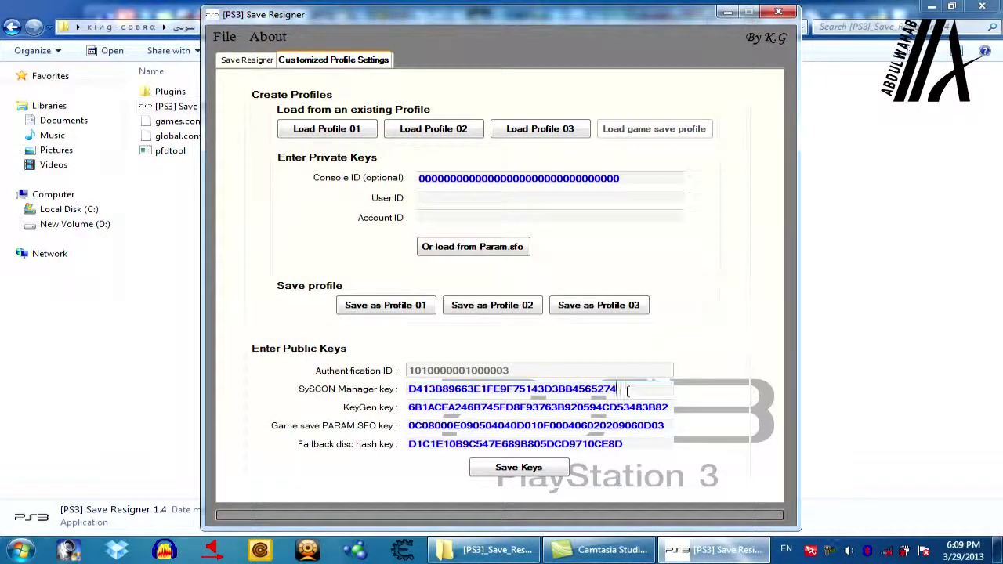
{"action": "left_click_drag", "start_coordinate": [631, 390], "coordinate": [391, 398]}
{"action": "left_click_drag", "start_coordinate": [668, 408], "coordinate": [421, 408]}
{"action": "left_click_drag", "start_coordinate": [669, 425], "coordinate": [399, 428]}
{"action": "left_click_drag", "start_coordinate": [627, 444], "coordinate": [360, 444]}
{"action": "left_click", "coordinate": [644, 445]}
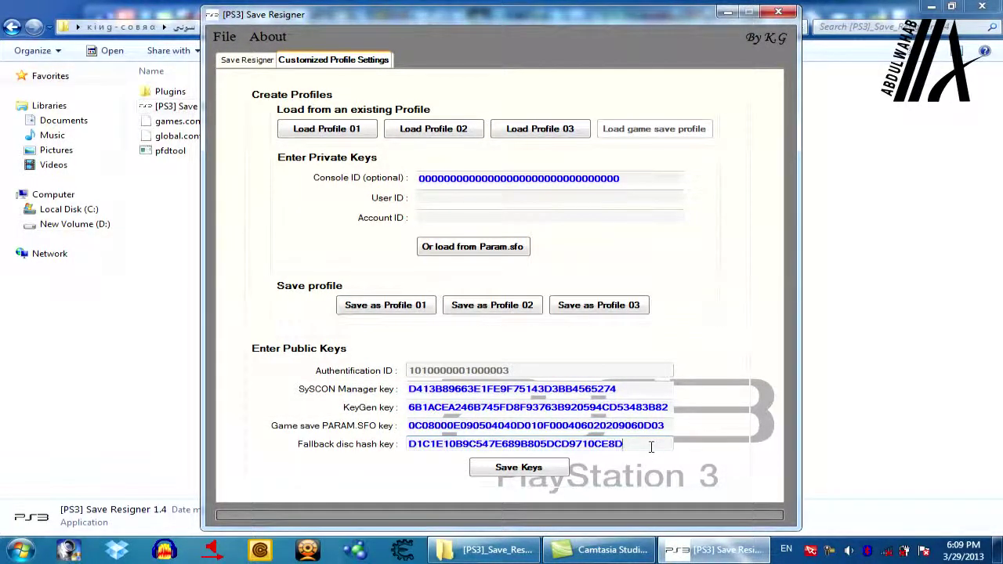
{"action": "left_click_drag", "start_coordinate": [659, 389], "coordinate": [551, 390]}
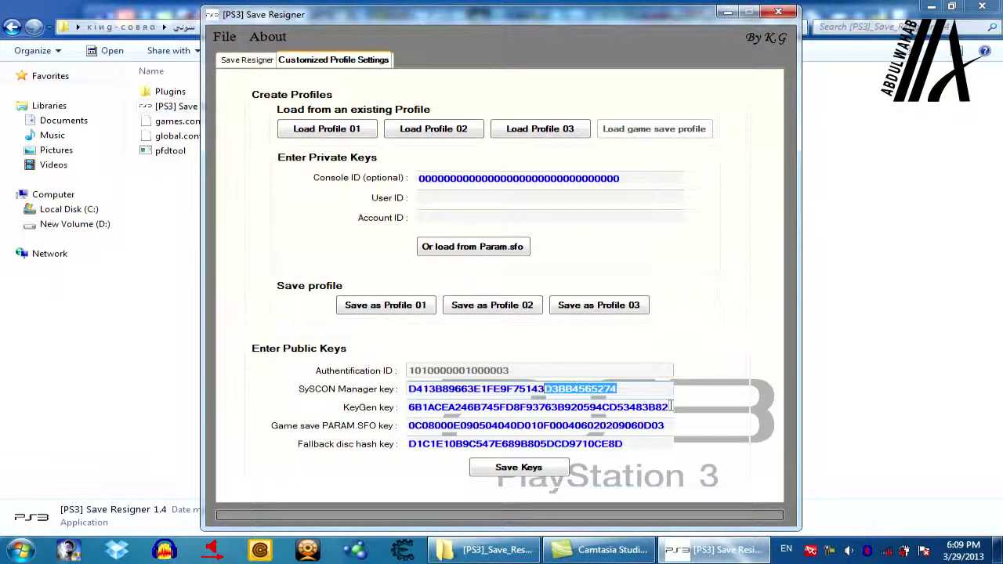
{"action": "left_click_drag", "start_coordinate": [668, 408], "coordinate": [609, 408]}
{"action": "left_click_drag", "start_coordinate": [665, 425], "coordinate": [504, 427]}
{"action": "left_click_drag", "start_coordinate": [645, 444], "coordinate": [540, 445]}
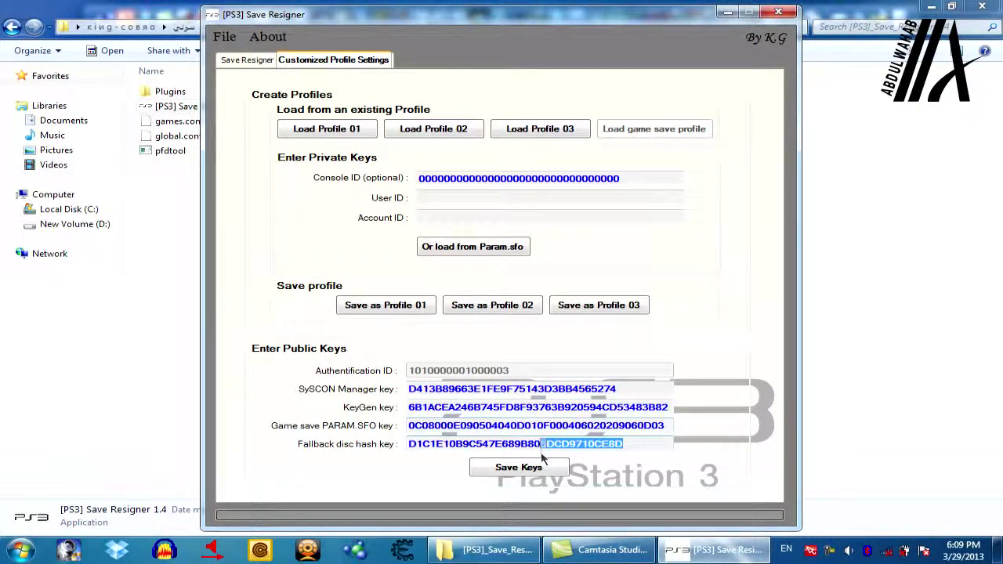
{"action": "left_click", "coordinate": [672, 456]}
{"action": "mouse_move", "coordinate": [364, 396]}
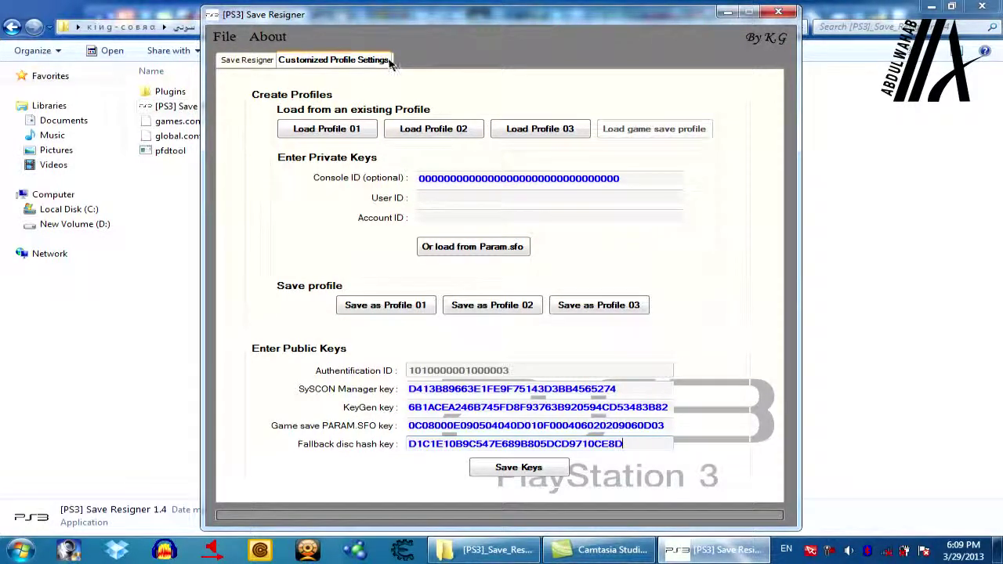
- Load the private IDs from PARAM.SFO in the original save's BCUS98114-GAME folder and save them as Profile 01
{"action": "left_click", "coordinate": [463, 247]}
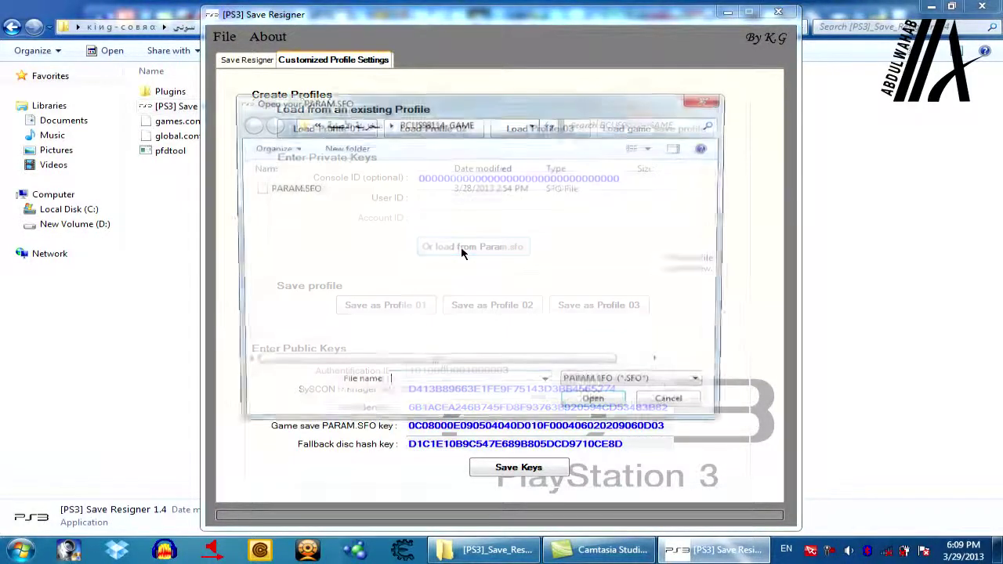
{"action": "left_click", "coordinate": [349, 124]}
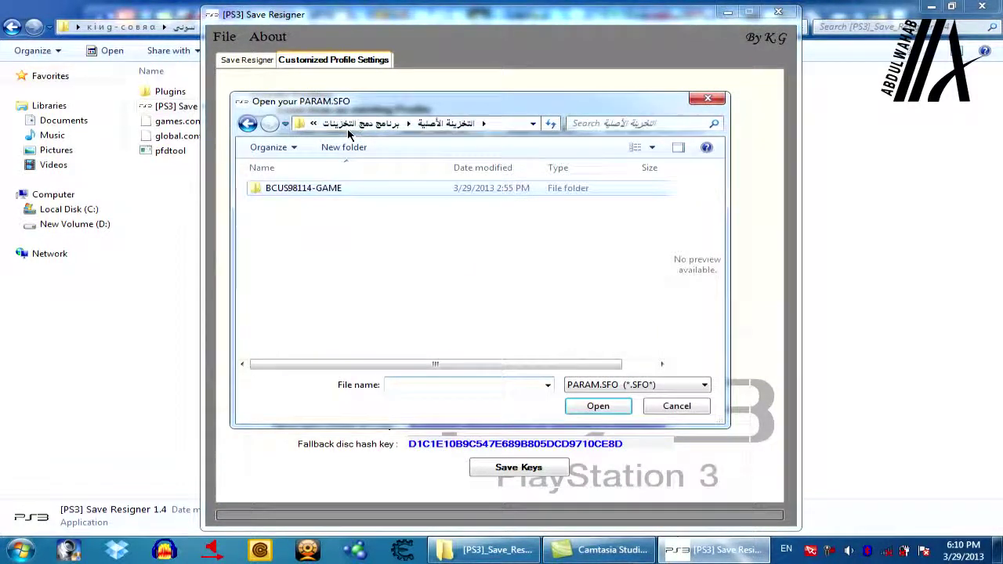
{"action": "double_click", "coordinate": [330, 192]}
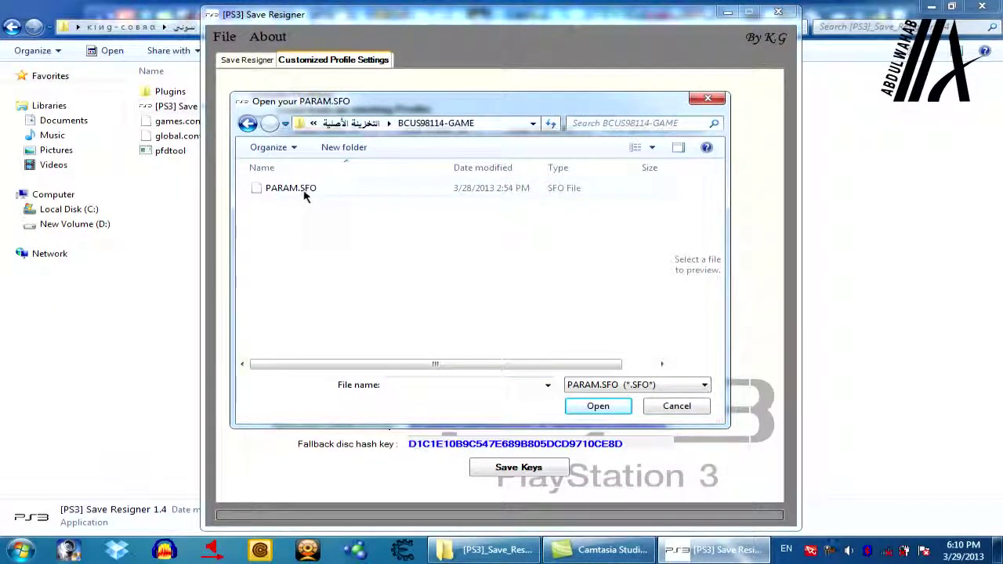
{"action": "left_click", "coordinate": [306, 196]}
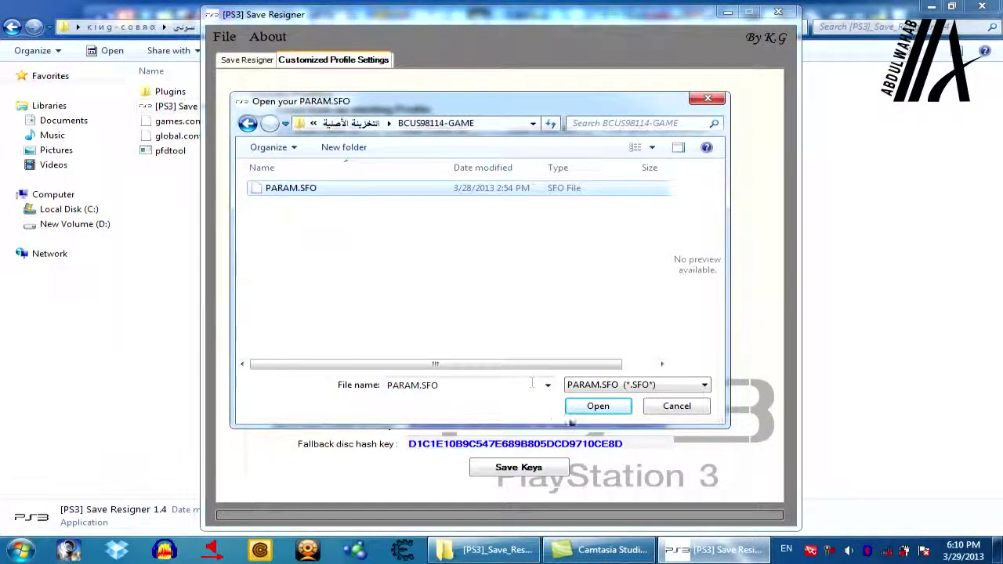
{"action": "left_click", "coordinate": [589, 414]}
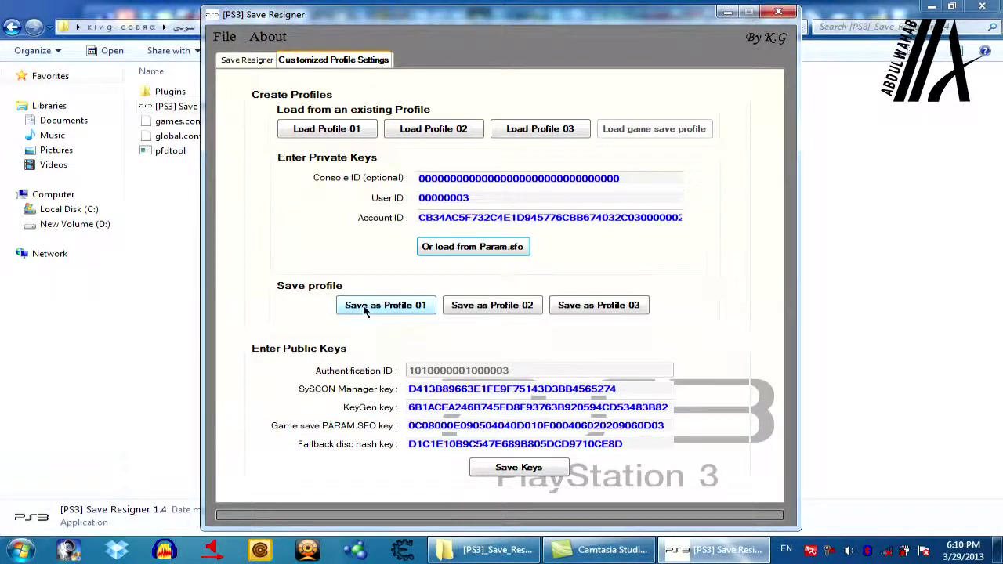
{"action": "left_click", "coordinate": [377, 312]}
{"action": "left_click", "coordinate": [551, 324]}
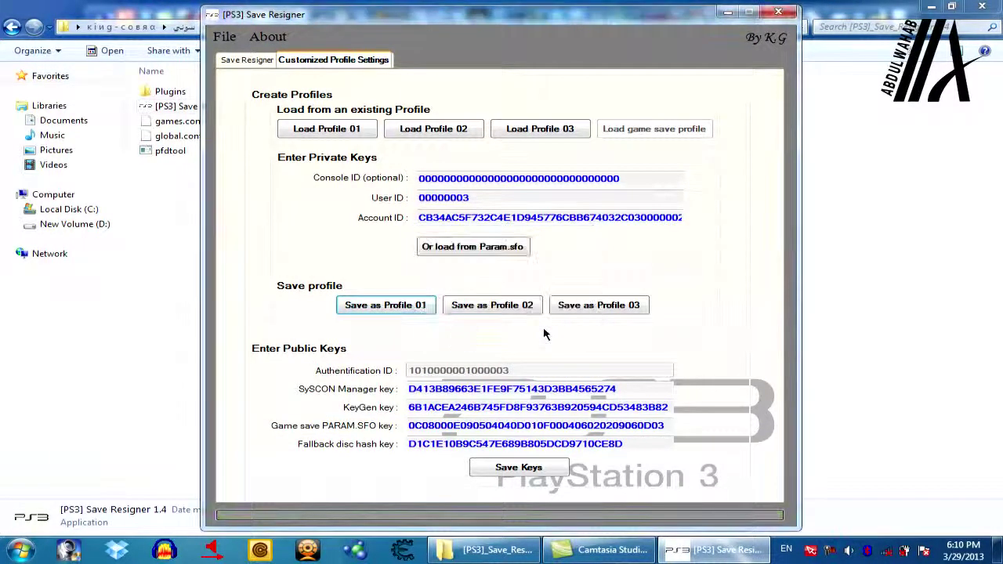
- Load the modded game save for resigning by opening PARAM.SFO from التخزينة المهكرة's BCES00569-GAME folder
{"action": "left_click", "coordinate": [243, 63]}
{"action": "left_click", "coordinate": [223, 37]}
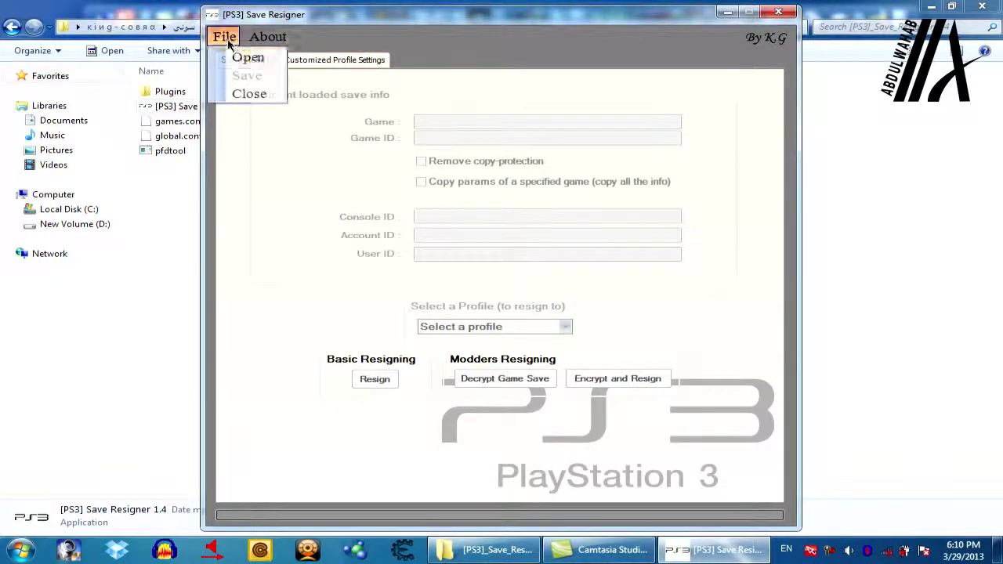
{"action": "left_click", "coordinate": [248, 58]}
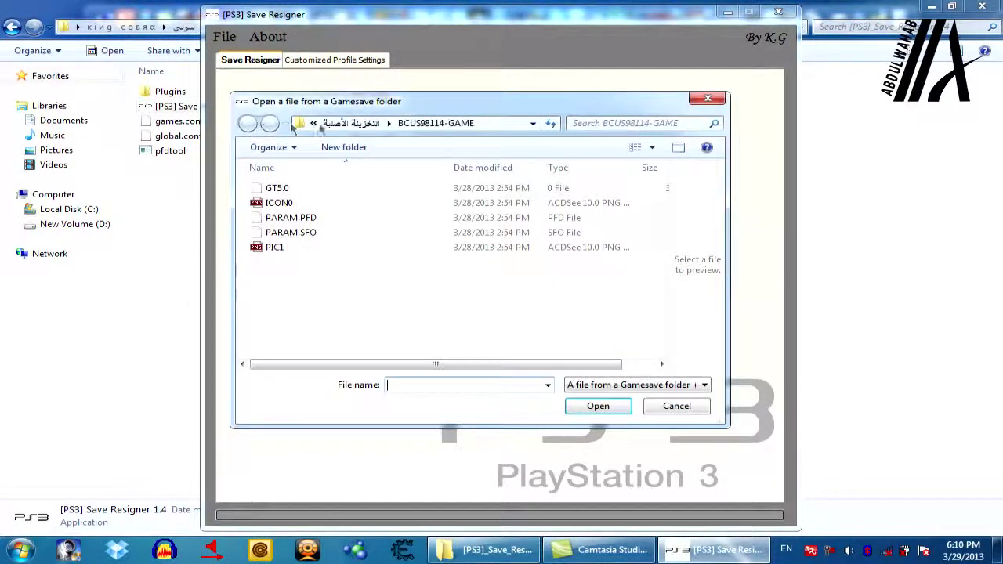
{"action": "left_click", "coordinate": [348, 125]}
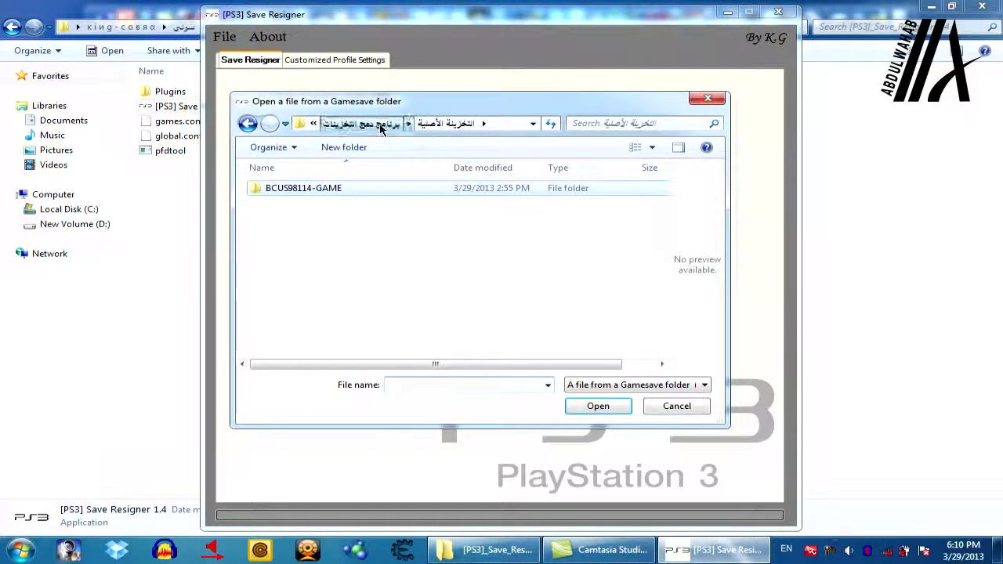
{"action": "left_click", "coordinate": [381, 127]}
{"action": "double_click", "coordinate": [330, 221]}
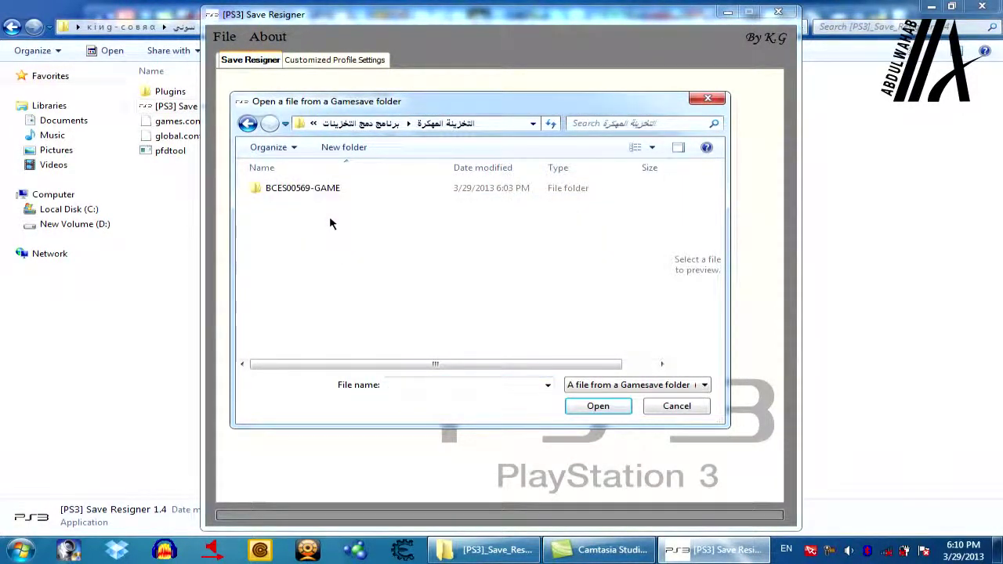
{"action": "double_click", "coordinate": [329, 191]}
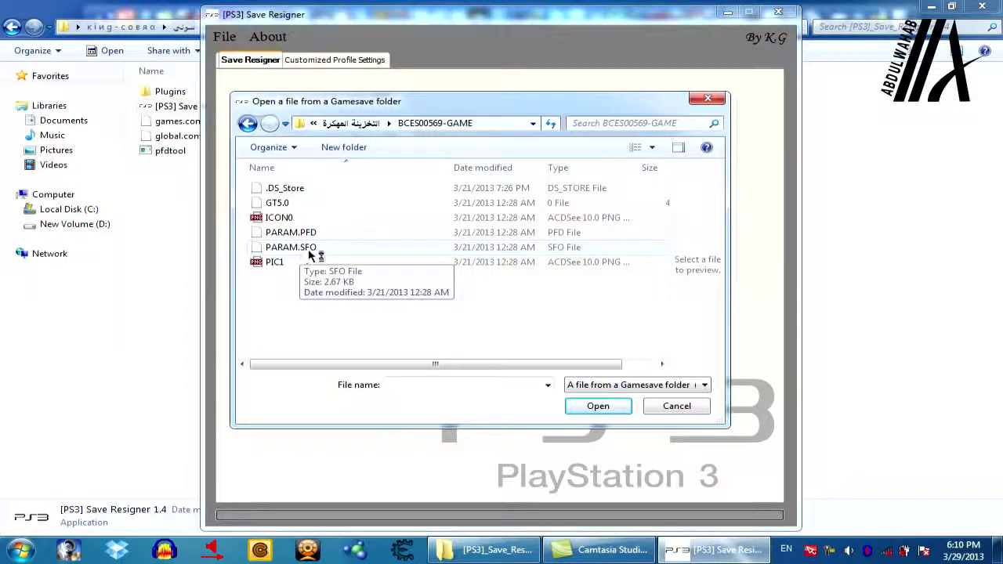
{"action": "left_click", "coordinate": [309, 250]}
{"action": "left_click", "coordinate": [598, 408]}
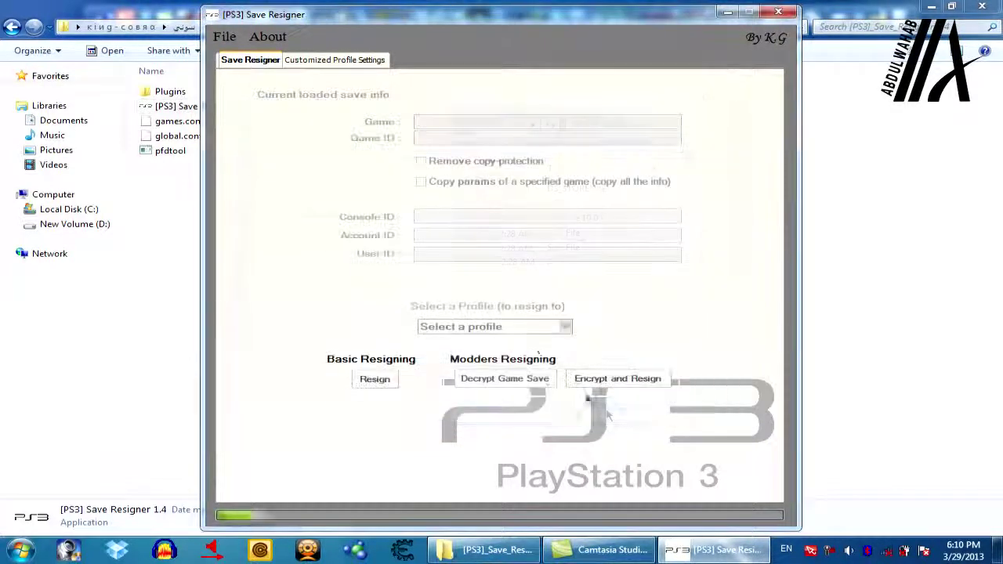
- Resign the loaded GRAN TURISMO 5 save to Profile 01 using basic resigning
{"action": "left_click", "coordinate": [565, 327]}
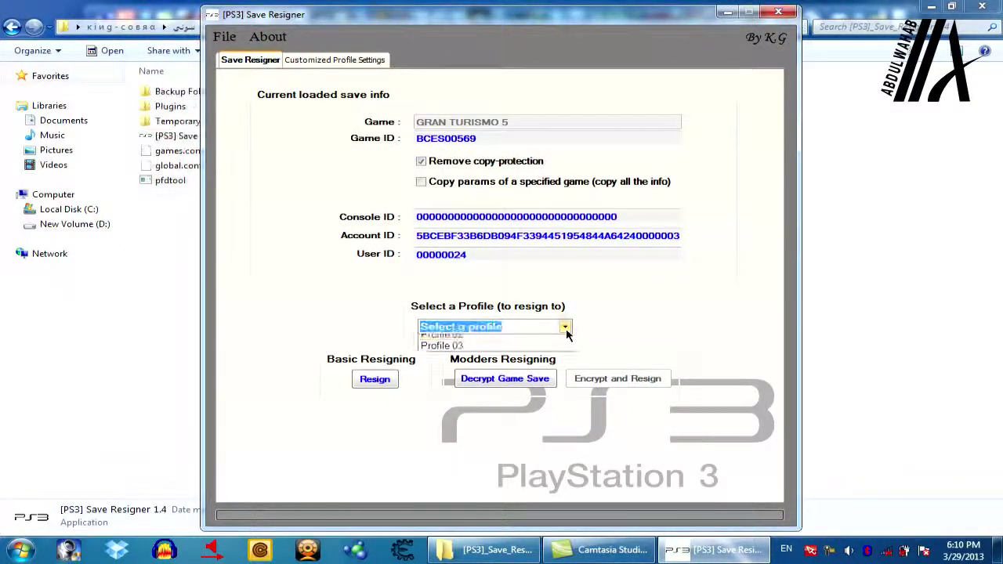
{"action": "left_click", "coordinate": [442, 352]}
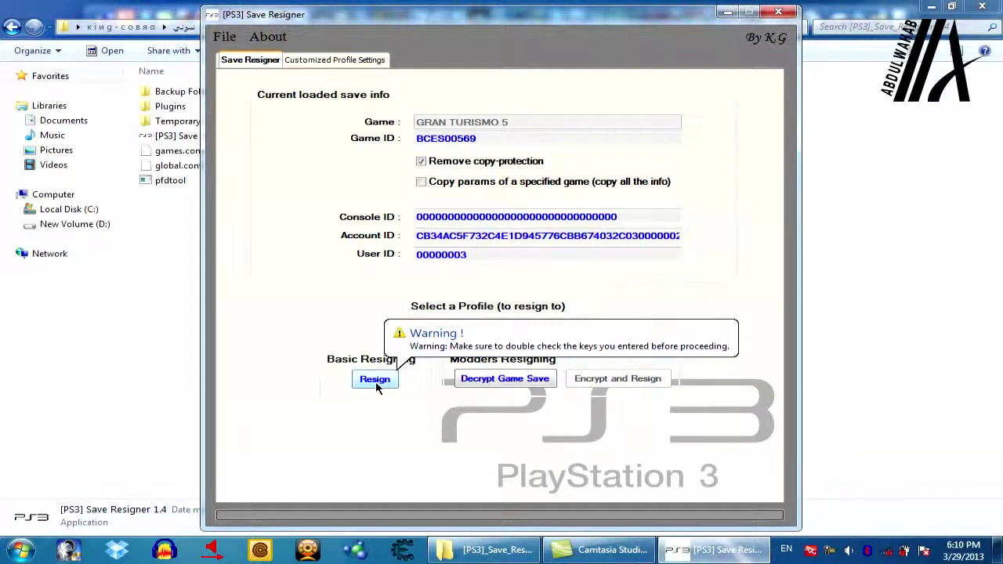
{"action": "left_click", "coordinate": [375, 379]}
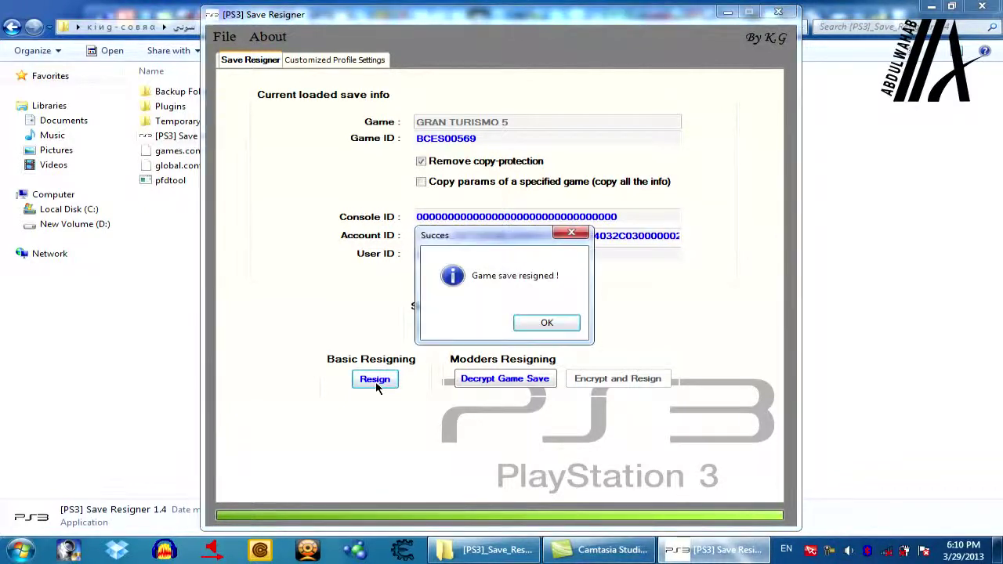
{"action": "left_click", "coordinate": [563, 325]}
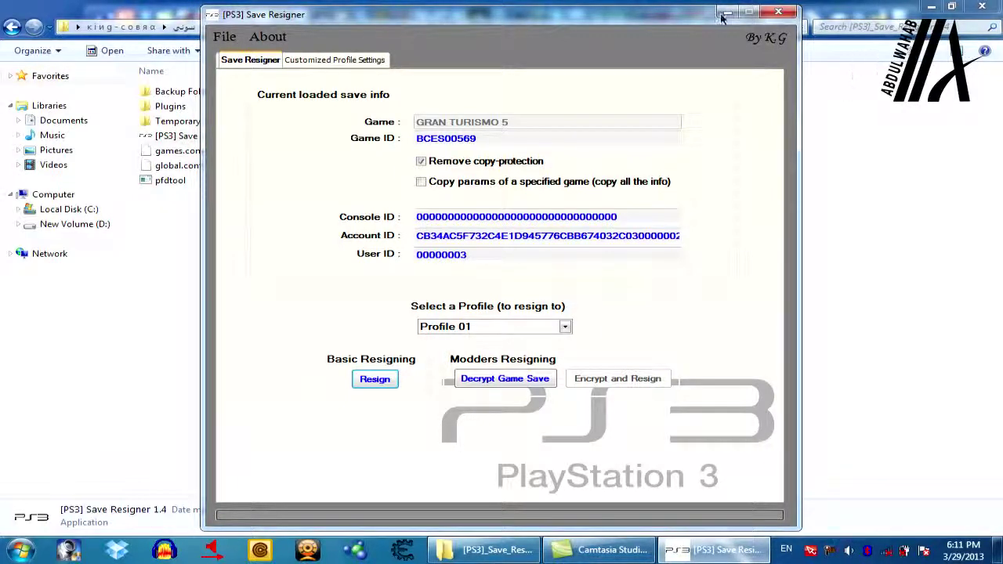
- Close Save Resigner and go to the التخزينة المهكرة folder in Windows Explorer to check the save folders
{"action": "left_click", "coordinate": [779, 14]}
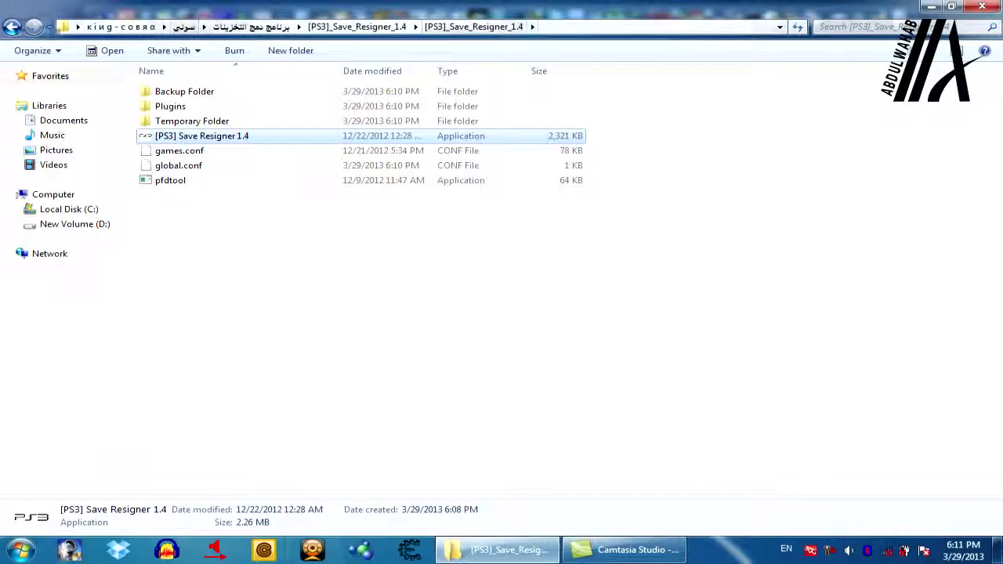
{"action": "left_click", "coordinate": [10, 28]}
{"action": "left_click", "coordinate": [10, 28]}
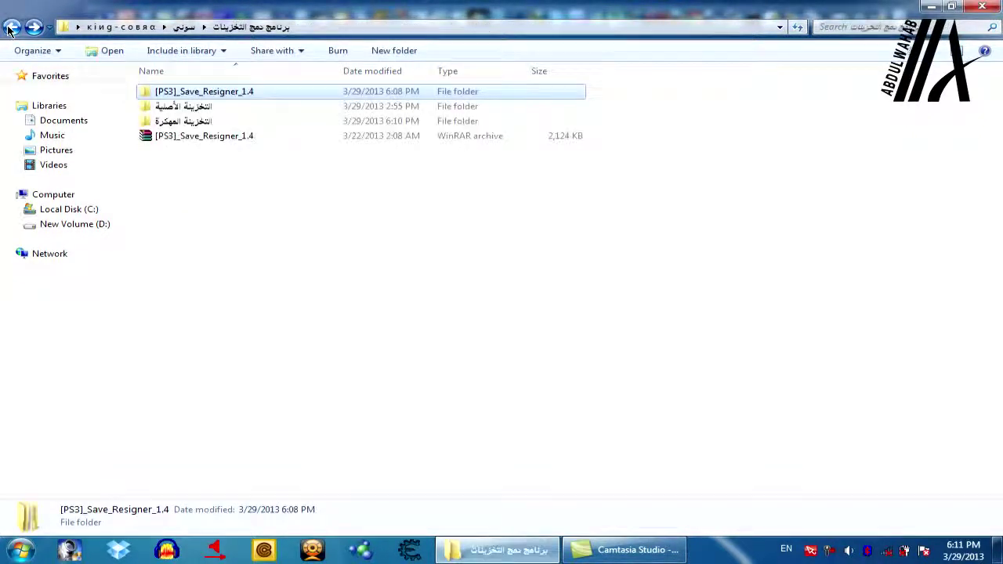
{"action": "double_click", "coordinate": [191, 121]}
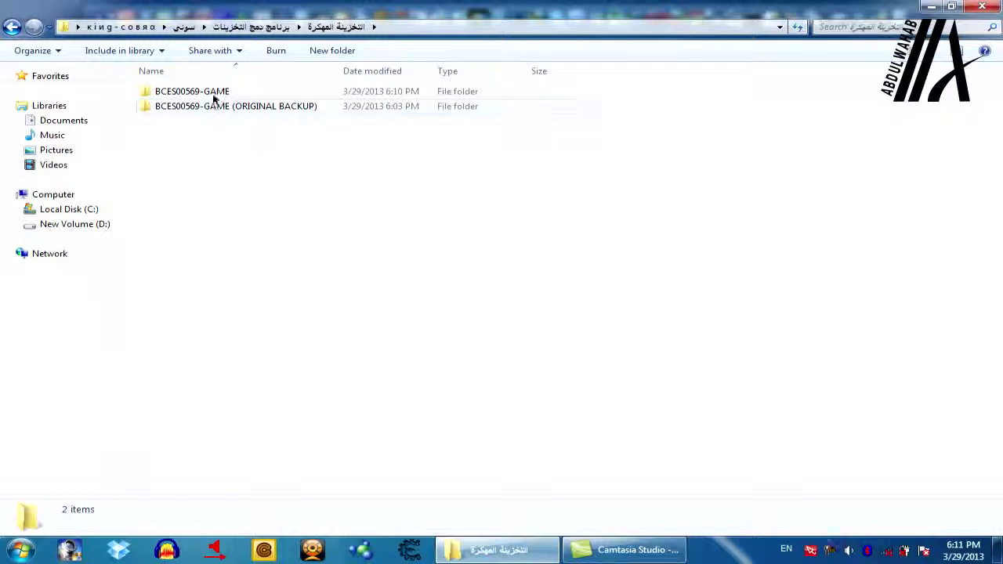
{"action": "left_click_drag", "start_coordinate": [400, 162], "coordinate": [214, 90]}
{"action": "left_click", "coordinate": [242, 144]}
- Try to rename the BCES00569-GAME (ORIGINAL BACKUP) folder to BCES00569-GAME, declining the folder merge
{"action": "left_click", "coordinate": [324, 111]}
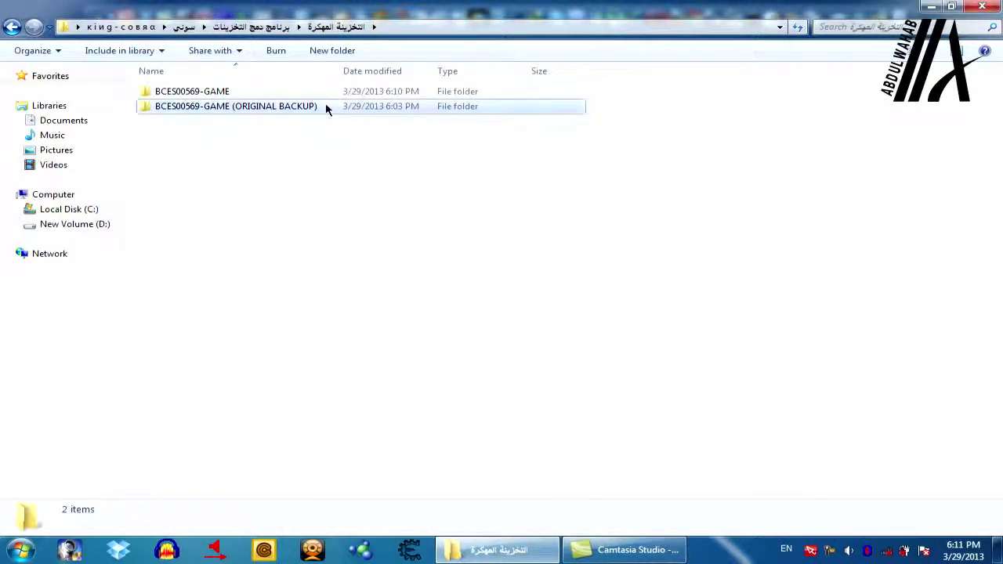
{"action": "left_click", "coordinate": [324, 110]}
{"action": "left_click_drag", "start_coordinate": [324, 108], "coordinate": [232, 104]}
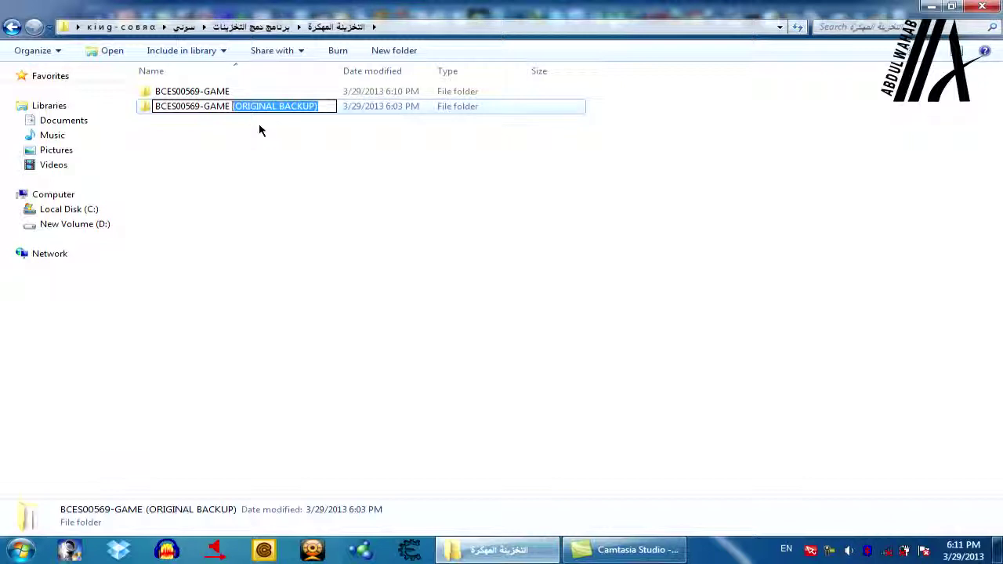
{"action": "key", "text": "BackSpace"}
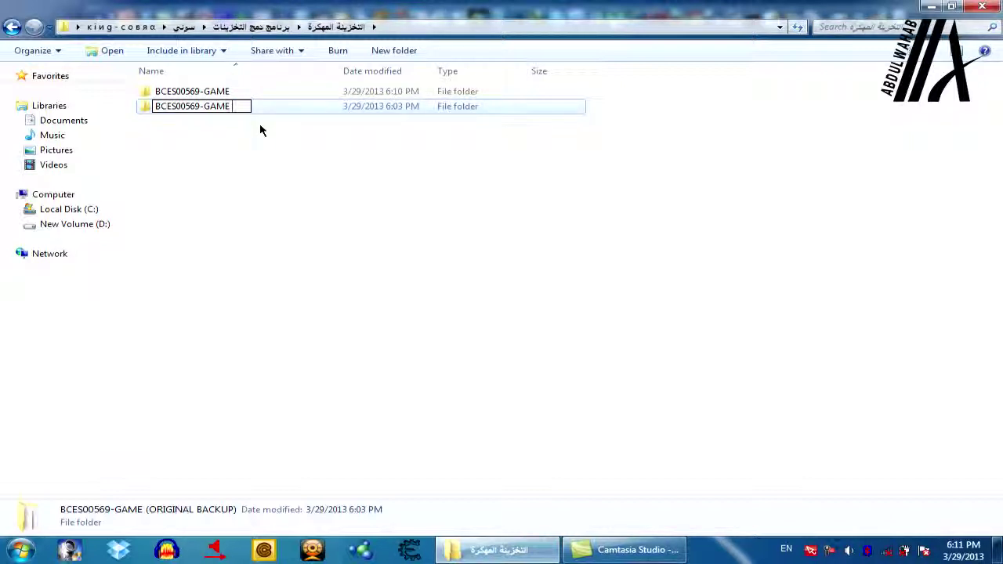
{"action": "left_click", "coordinate": [265, 138]}
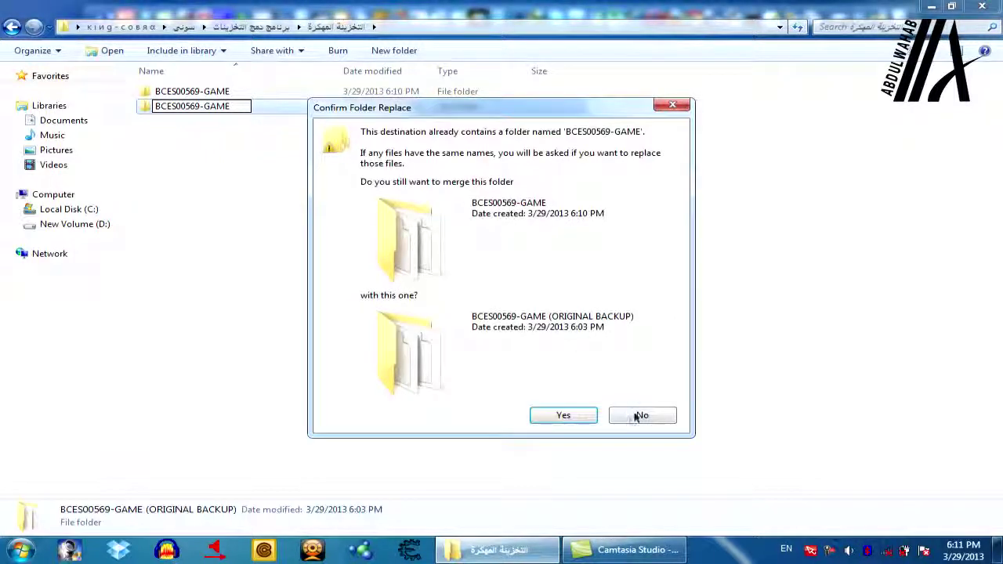
{"action": "left_click", "coordinate": [641, 415]}
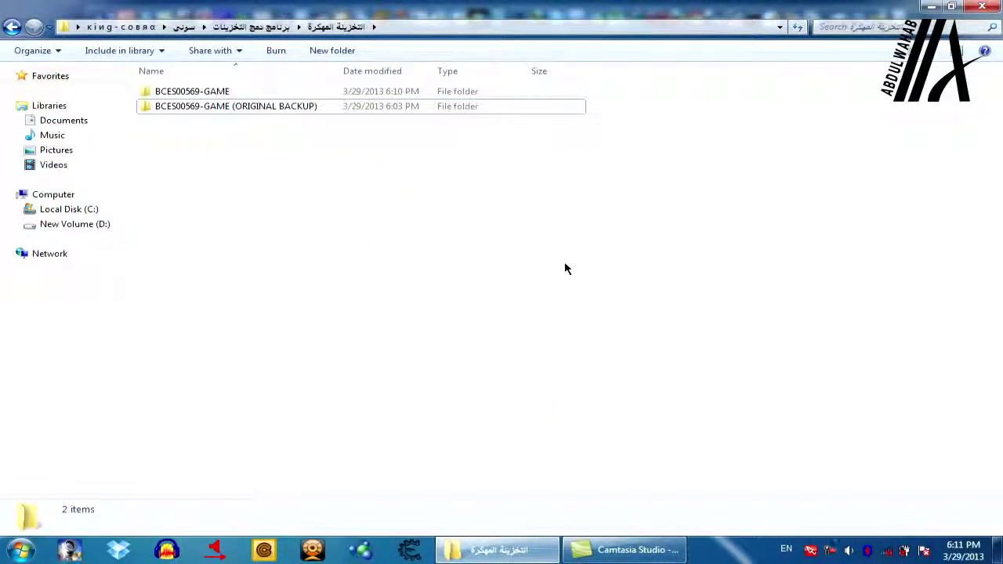